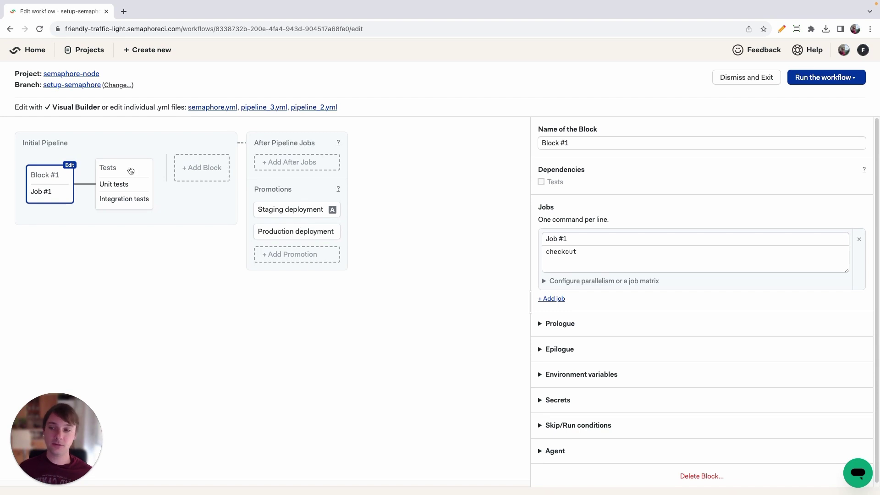
Open the Tests block's settings and expand its Epilogue section.
click(122, 170)
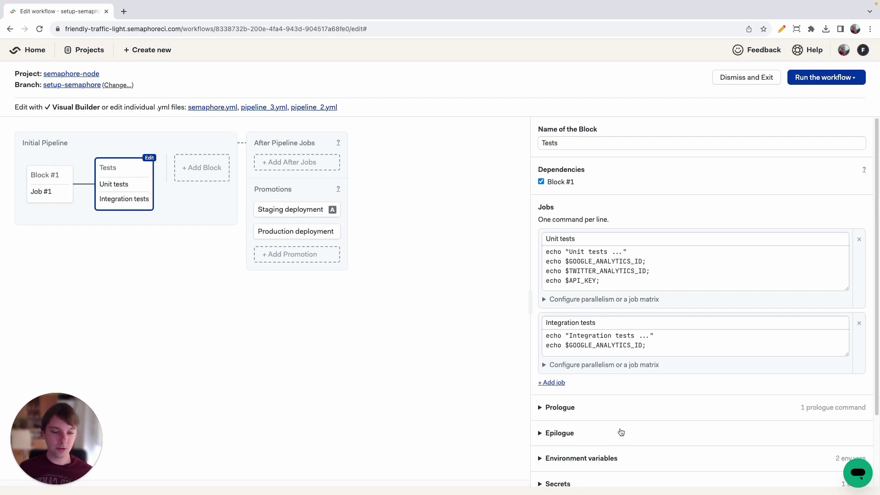
scroll(728, 416, up, 5)
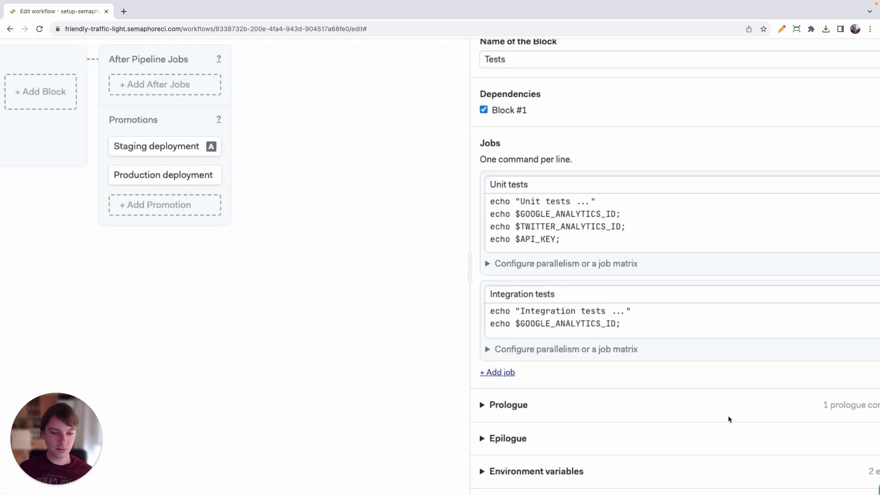
scroll(540, 389, up, 3)
scroll(486, 388, down, 1)
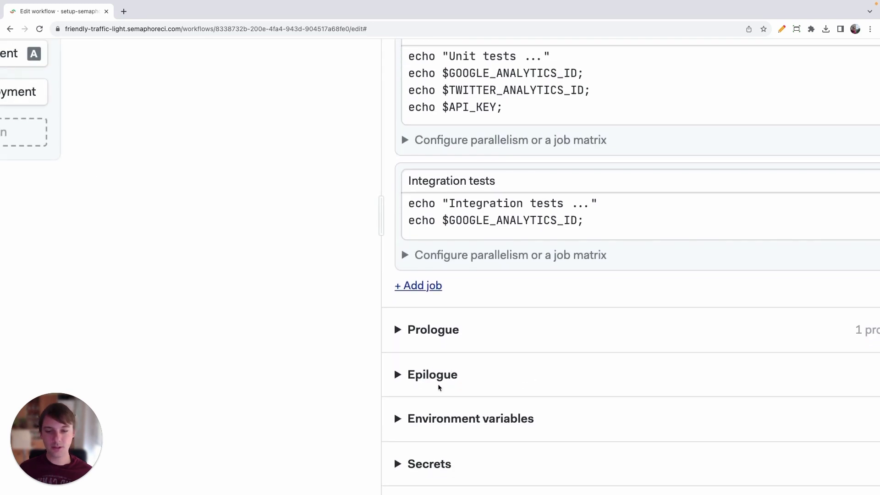
click(437, 374)
scroll(460, 380, down, 2)
scroll(461, 380, down, 2)
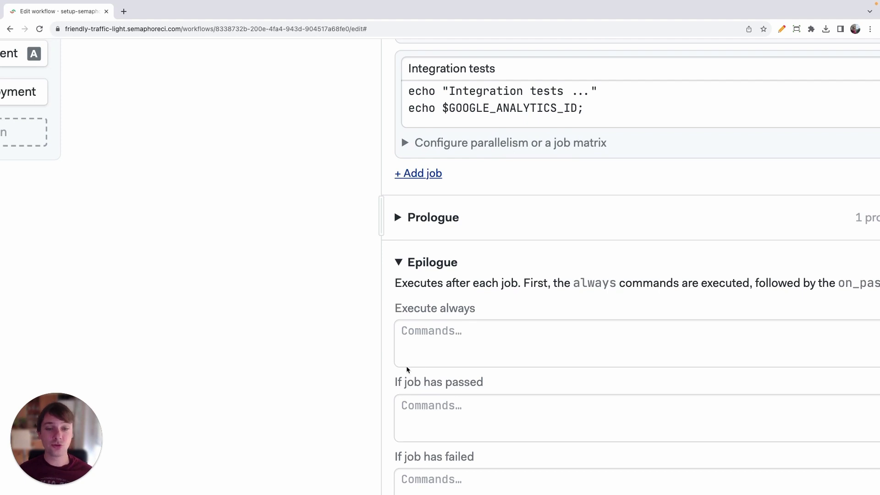
scroll(358, 358, down, 2)
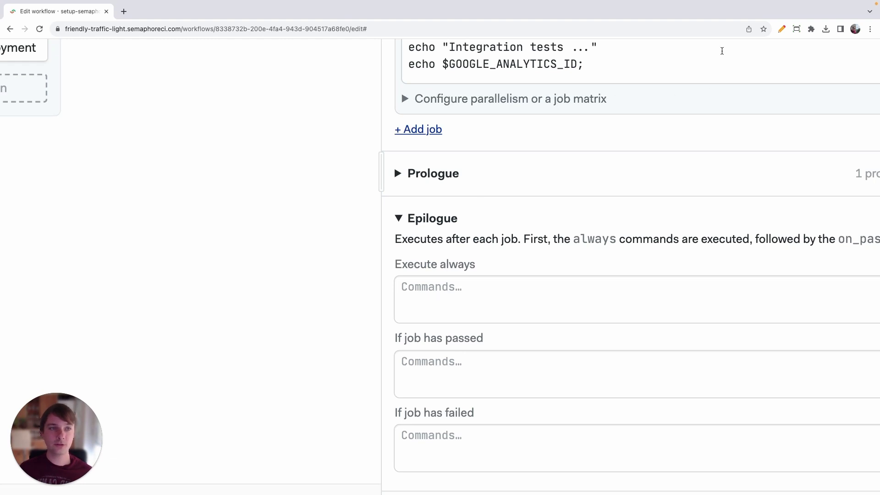
Set the Tests block's epilogue to always execute "artifact push job logs", consulting the artifact commands in the saved notes.
click(781, 29)
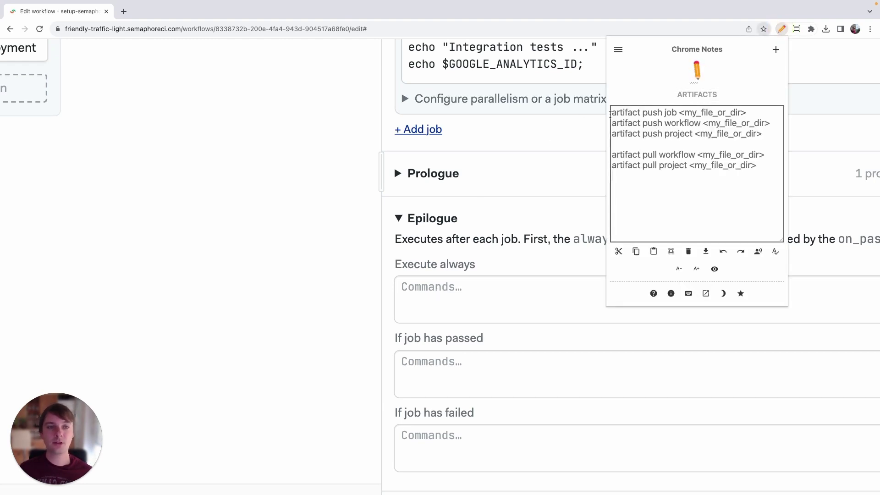
drag(613, 113, 679, 112)
click(442, 293)
click(487, 295)
text(artifact )
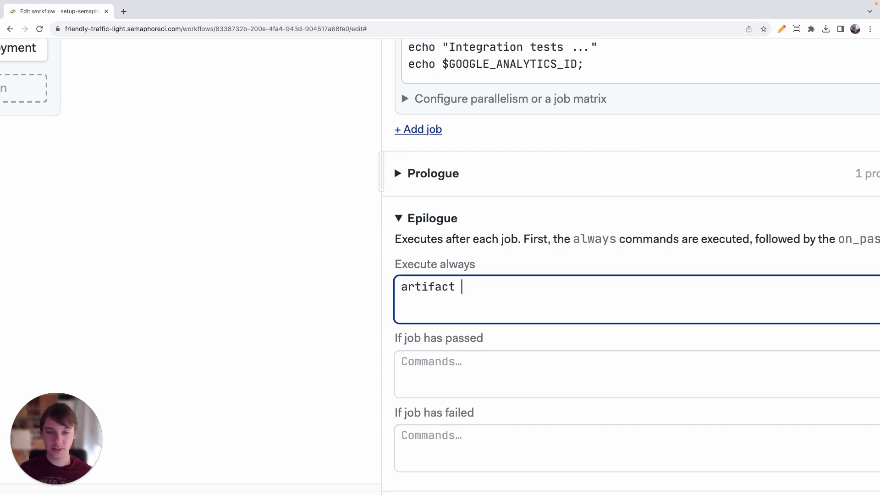
text(push job logs)
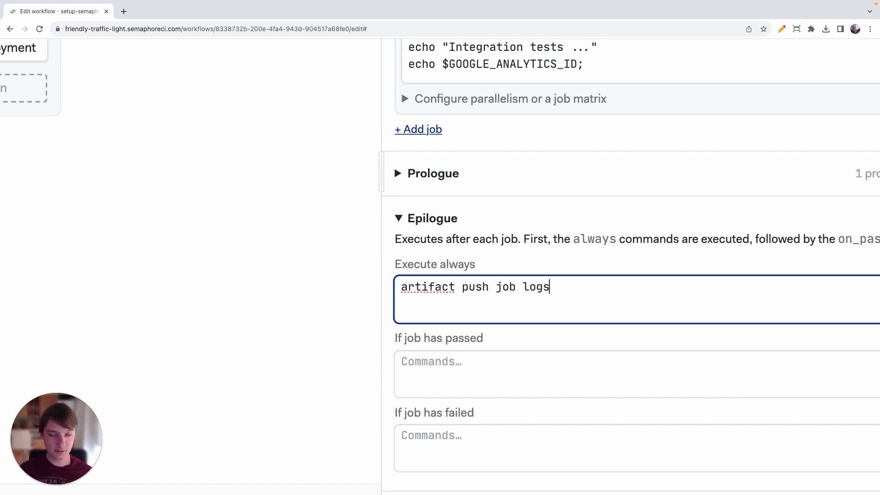
Run the workflow, committing the change to the setup-semaphore branch with the summary "Update Semaphore configuration".
key(super+minus)
key(super+minus)
key(super+minus)
click(811, 78)
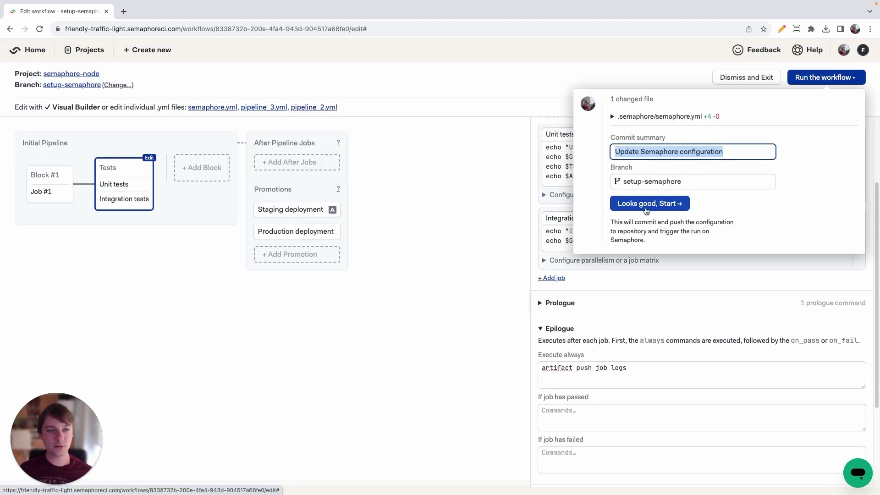
click(647, 207)
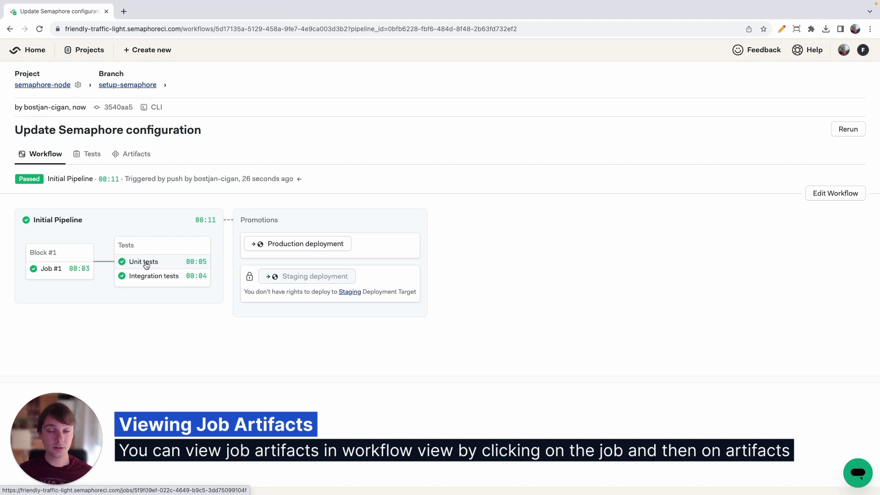
Open the Unit tests job and examine the logs folder among its artifacts.
click(147, 264)
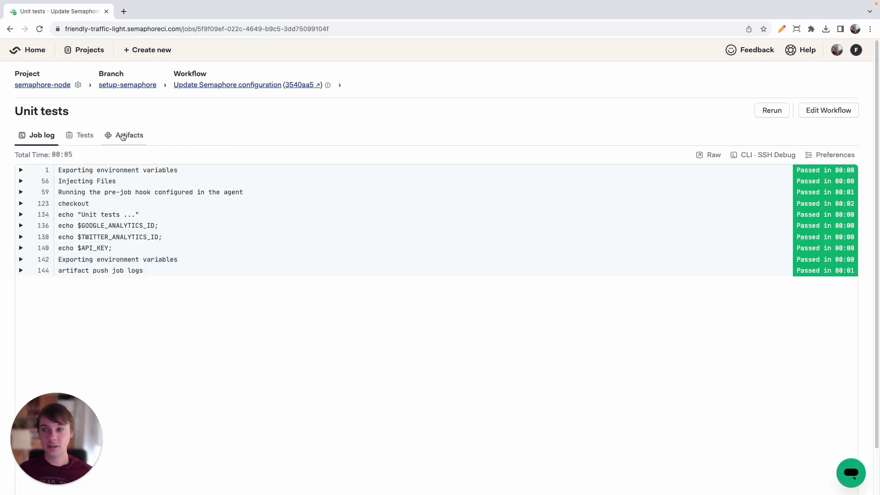
click(123, 136)
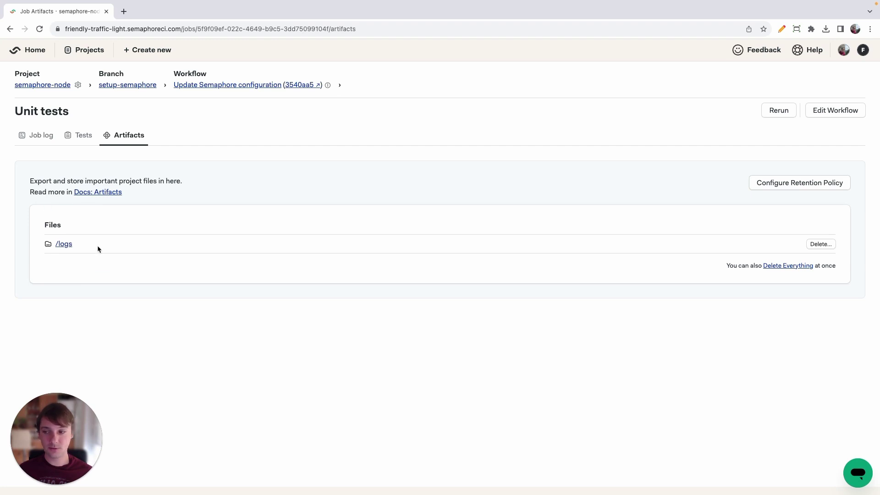
click(67, 245)
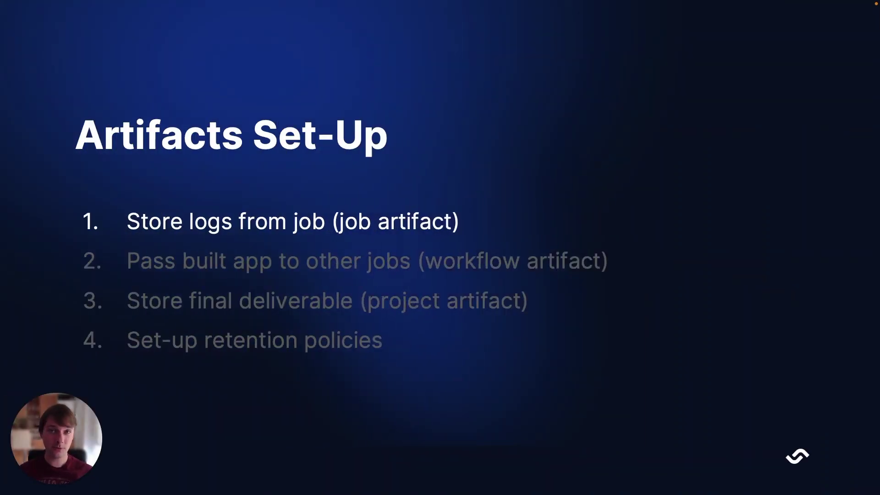
key(Right)
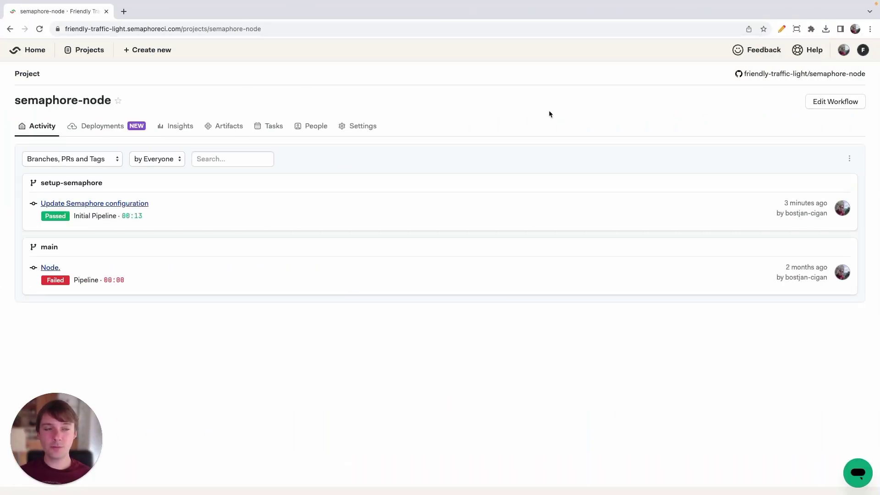
Open the setup-semaphore branch's workflow for editing and copy "artifact push workflow" from the saved notes.
click(822, 105)
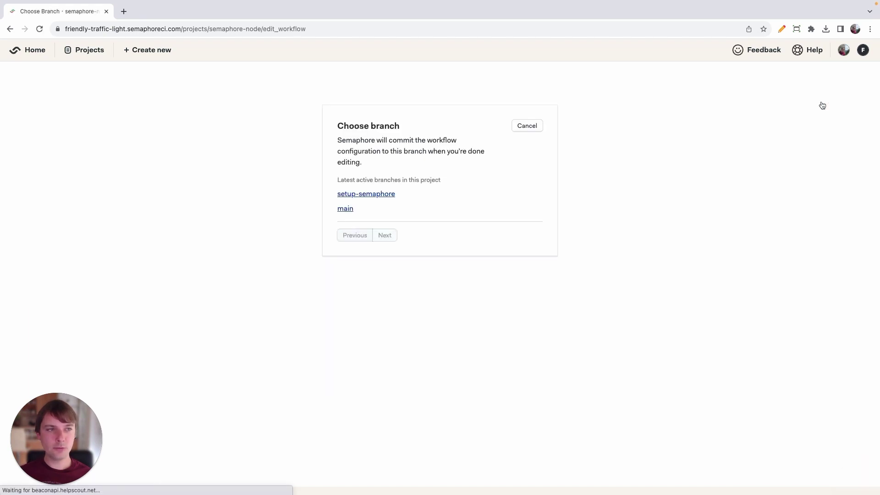
click(384, 194)
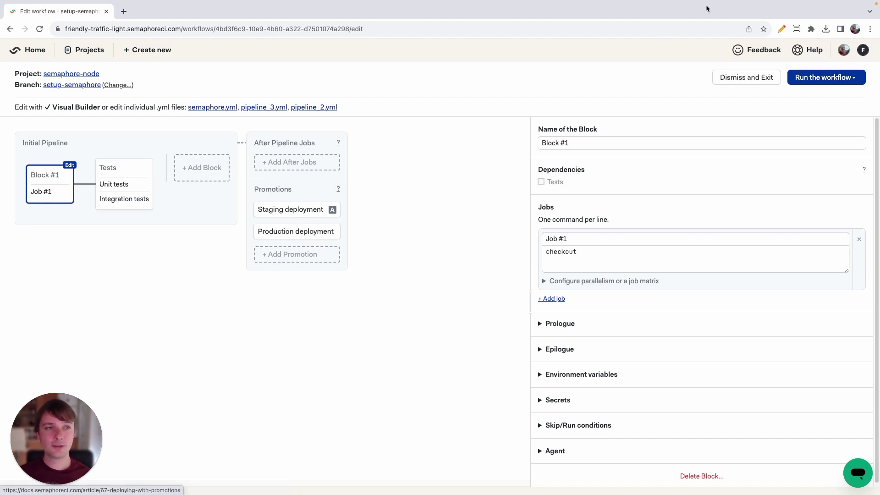
click(781, 28)
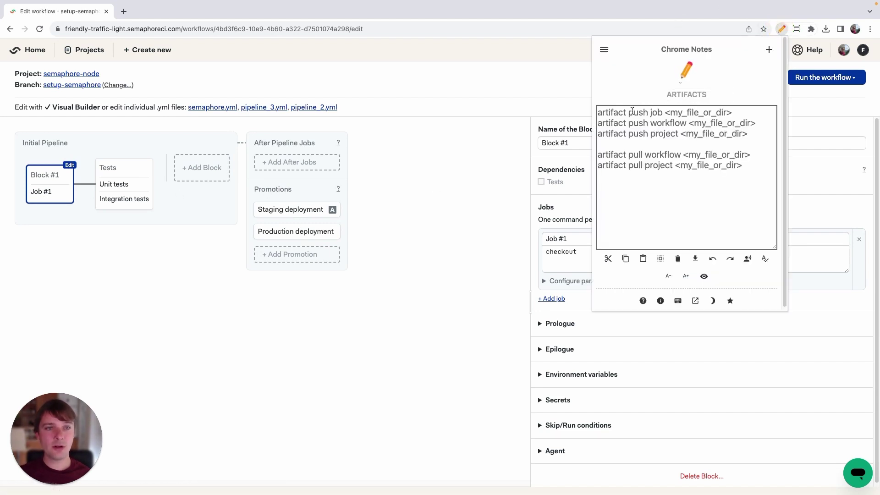
drag(598, 123, 685, 126)
key(super+c)
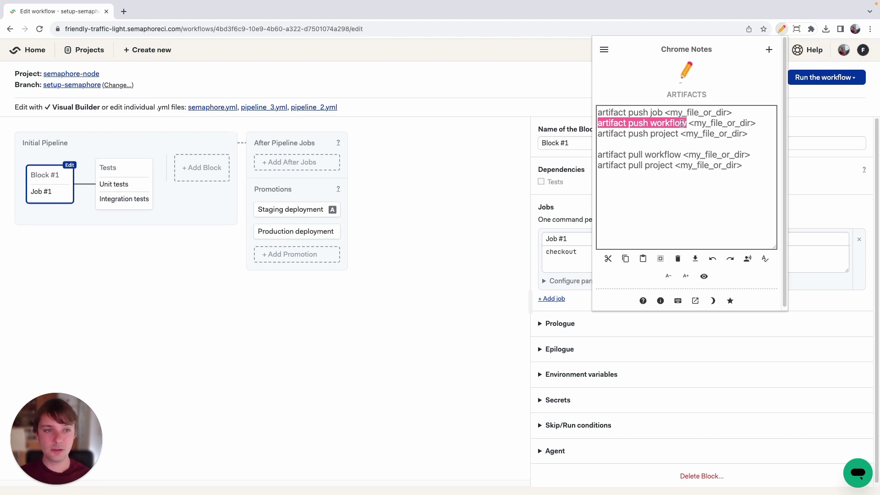
click(495, 196)
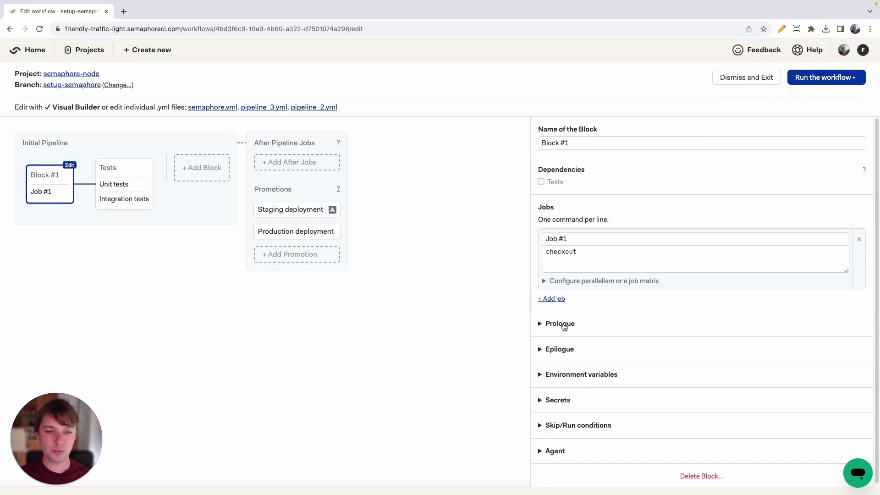
Set Block #1's epilogue to always execute "artifact push workflow dist".
click(566, 350)
scroll(595, 326, down, 2)
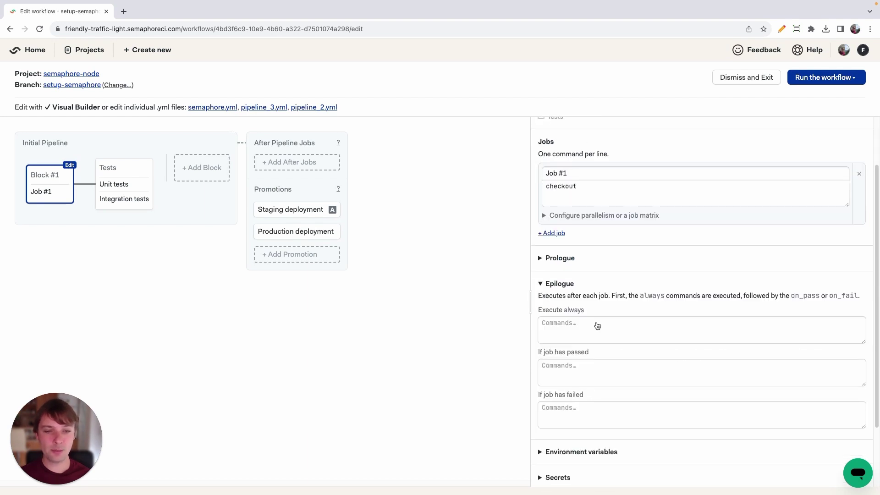
click(567, 310)
key(super+v)
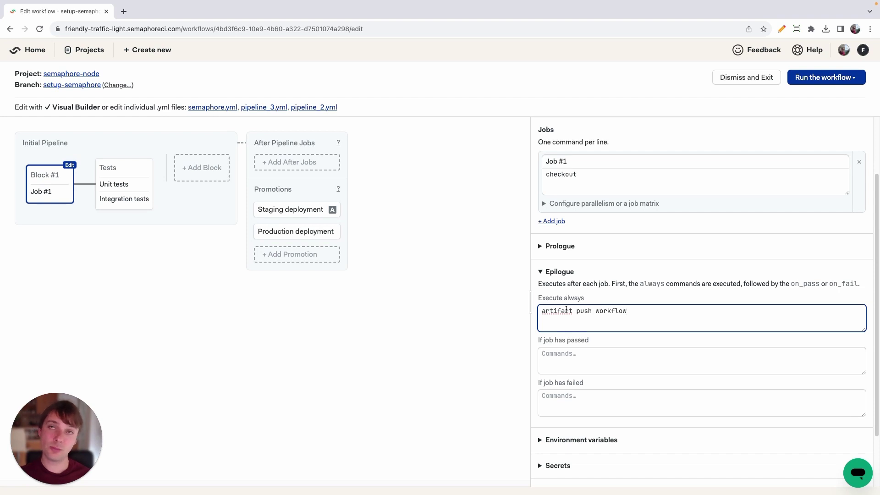
text(dist)
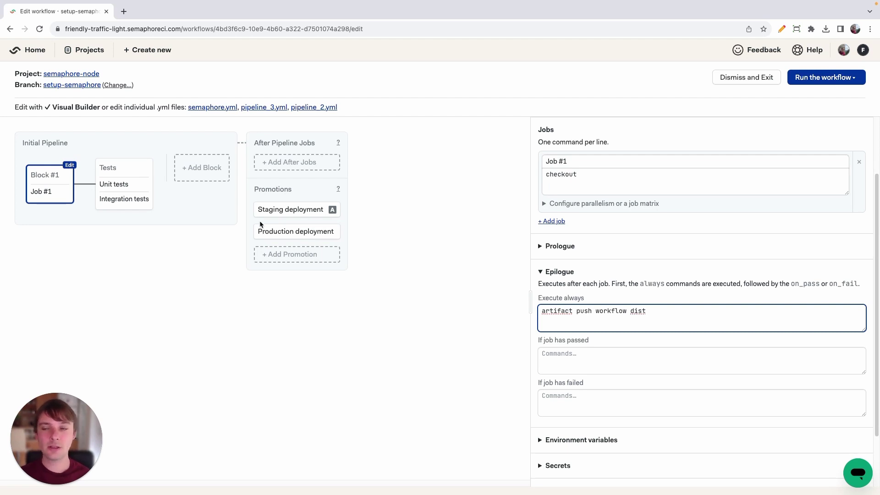
Add "artifact pull workflow dist" below checkout in the Tests block's prologue, copying the base command from the saved notes.
click(116, 170)
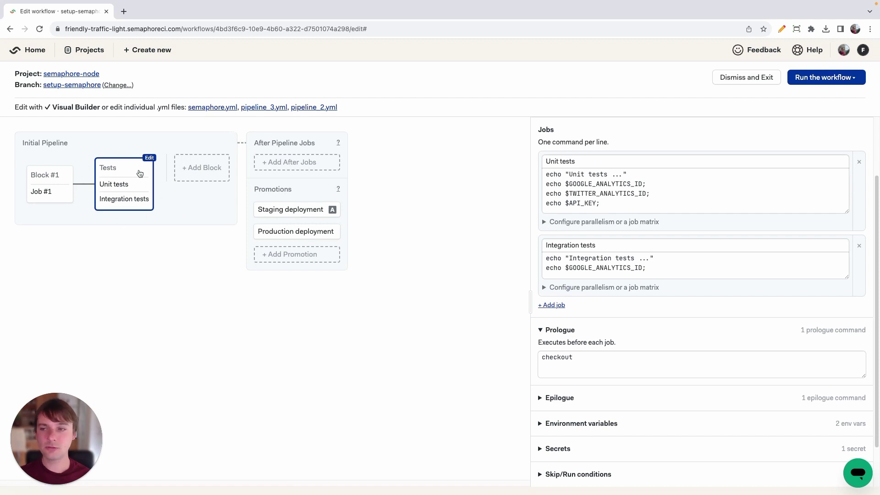
click(782, 29)
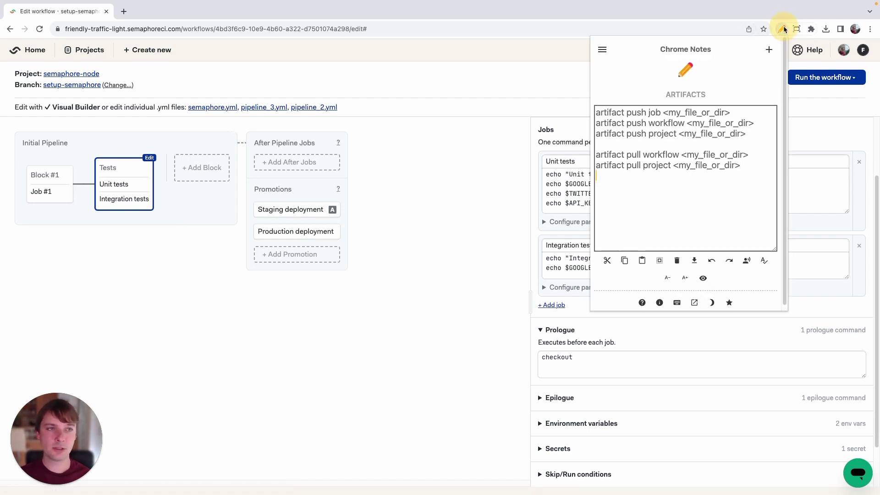
drag(596, 155, 678, 153)
key(ctrl+c)
click(426, 197)
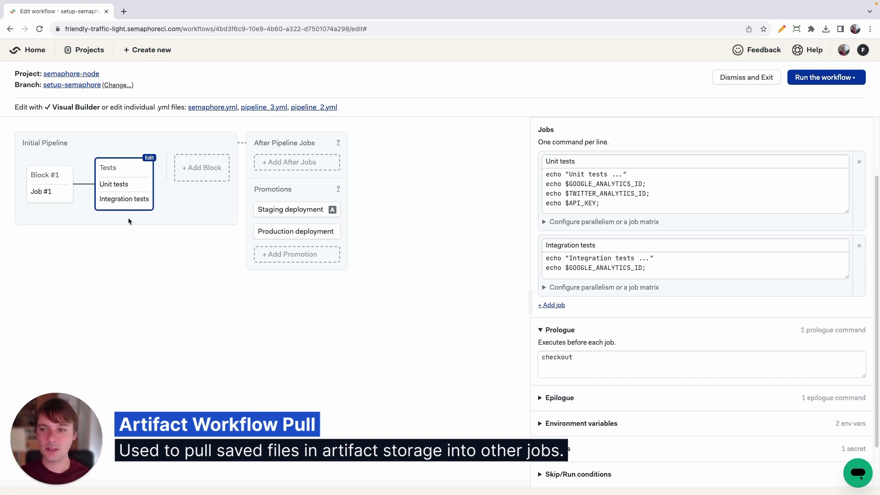
click(584, 358)
key(ctrl+v)
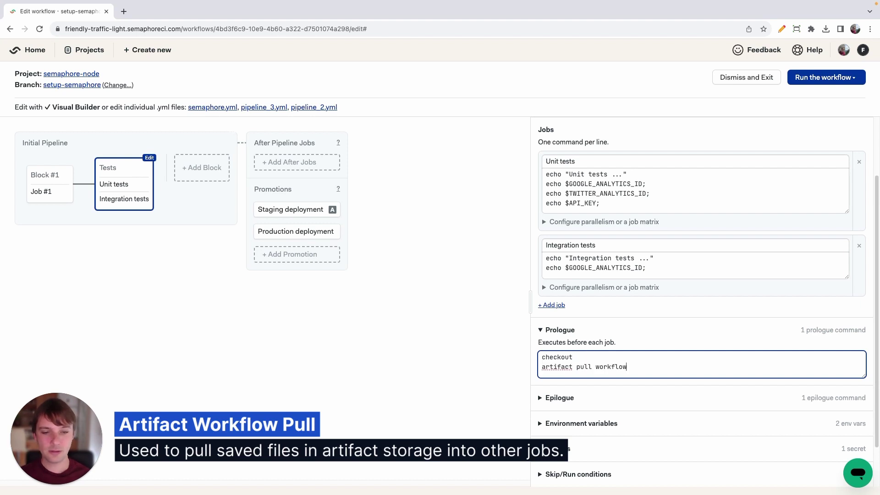
text(dist)
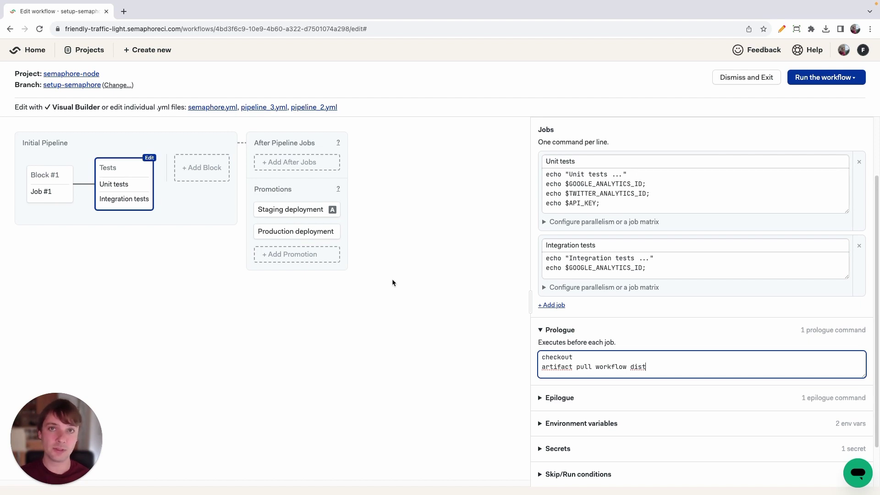
Commit the workflow artifact changes and start the workflow.
click(808, 81)
click(641, 205)
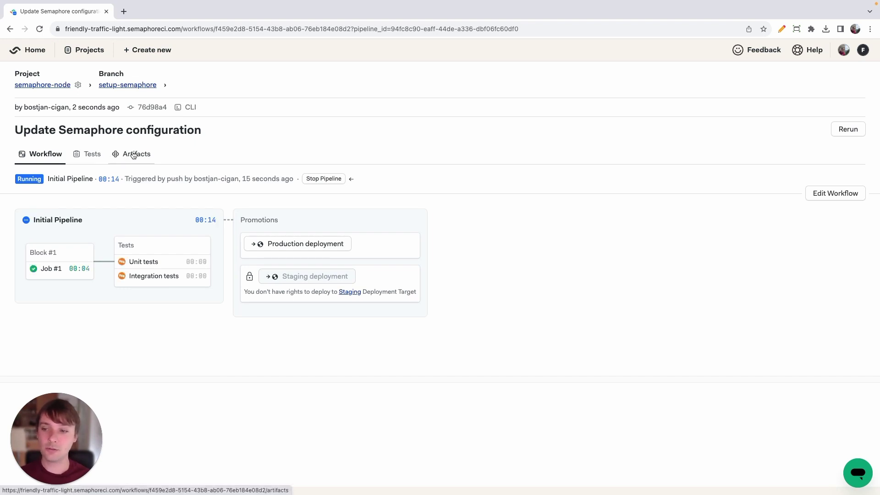
Examine the dist folder in the workflow's artifacts, then return to the previous page.
click(134, 156)
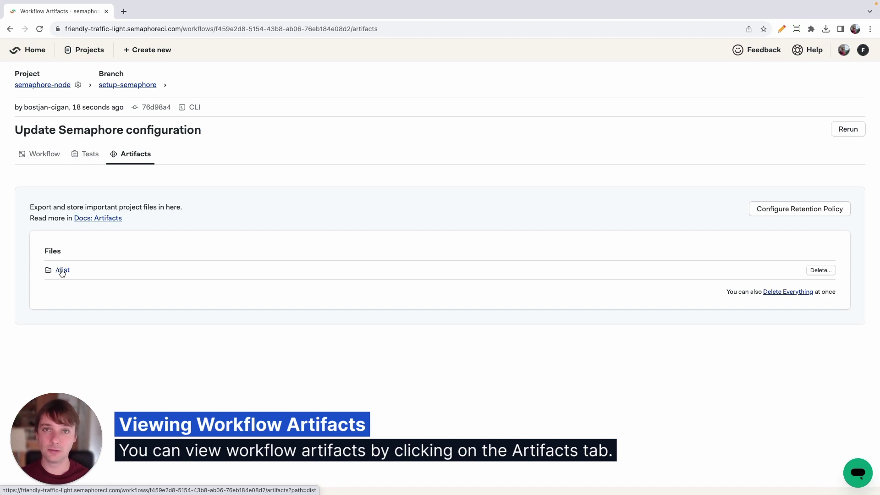
click(62, 271)
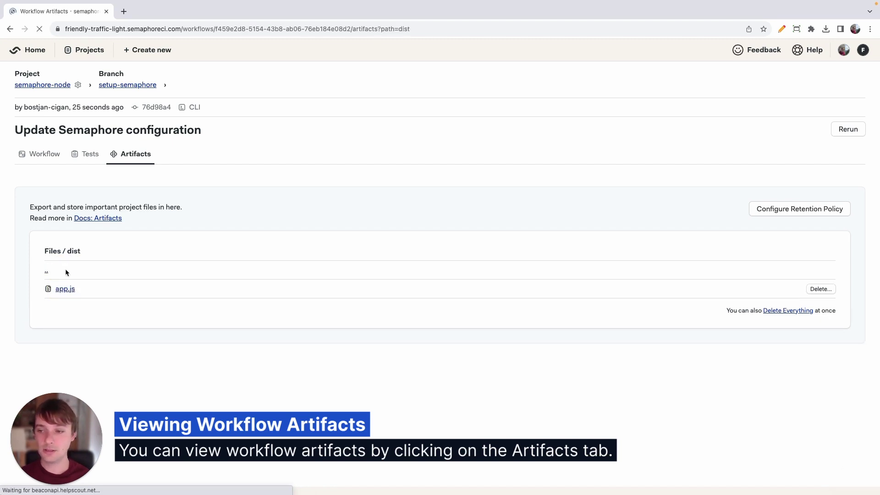
click(10, 28)
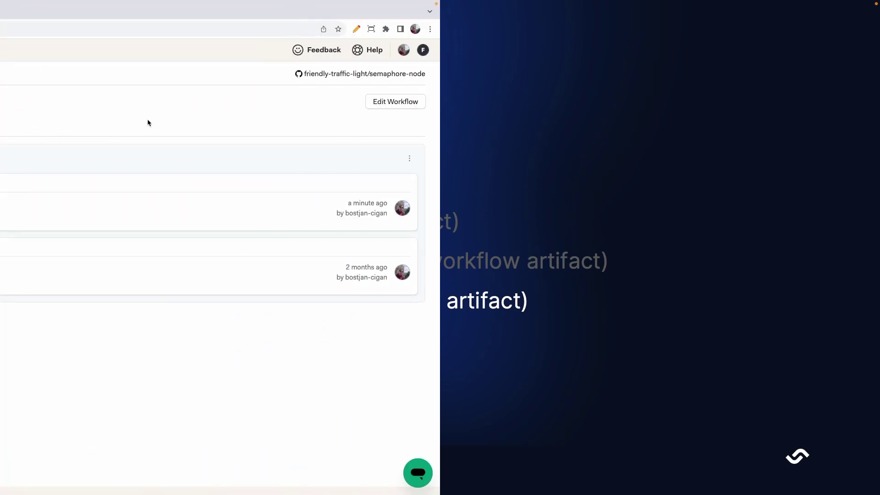
Open the semaphore-node workflow for editing and add a block named "Build store" after the Tests block.
click(834, 102)
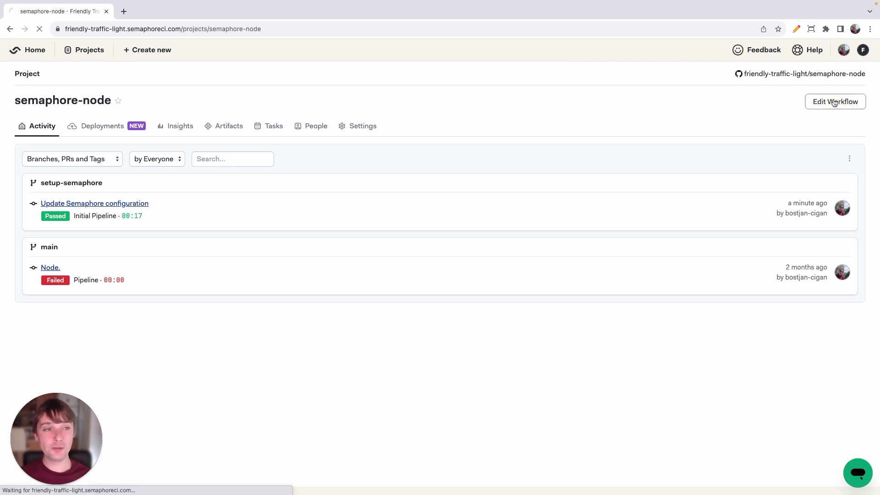
click(361, 194)
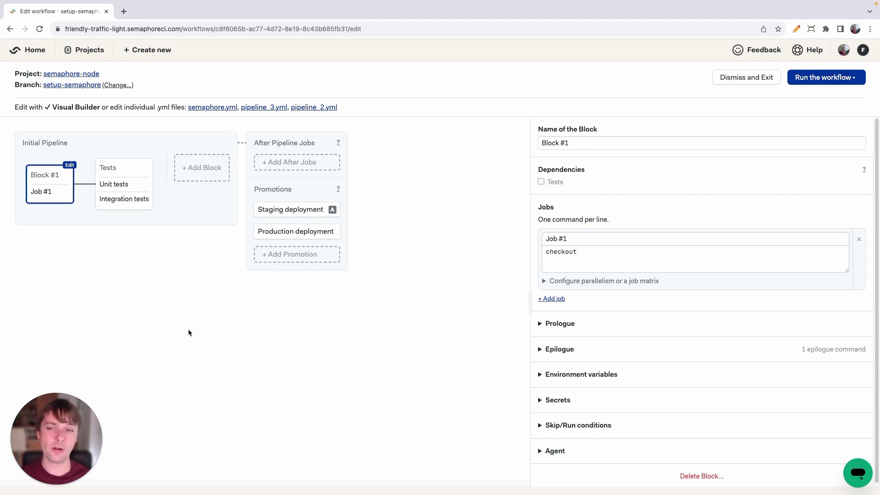
click(211, 168)
drag(586, 142, 537, 143)
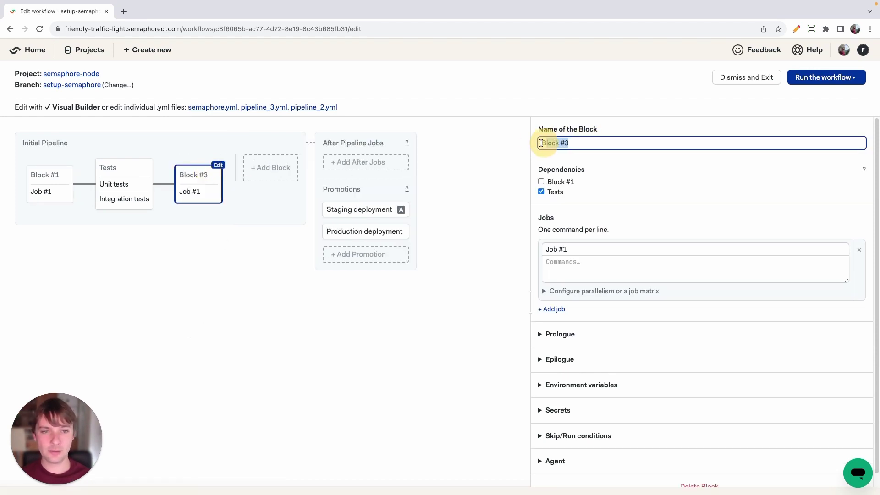
key(BackSpace)
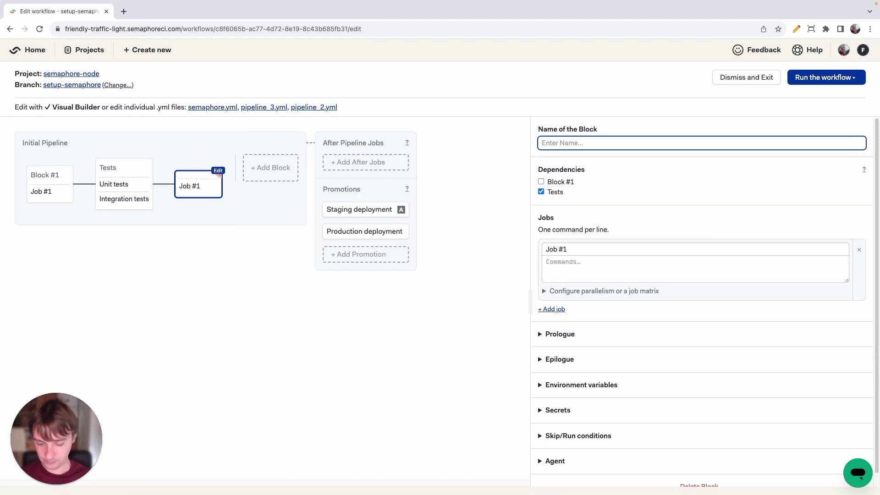
text(Buil)
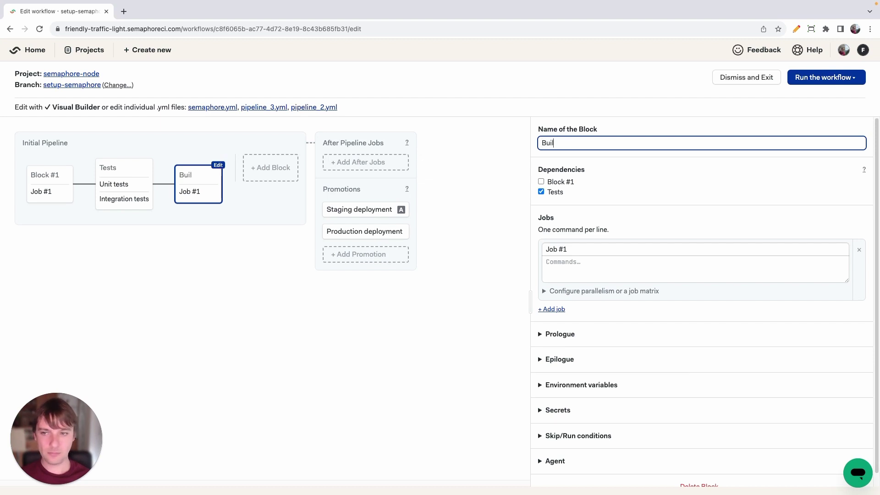
text(d store)
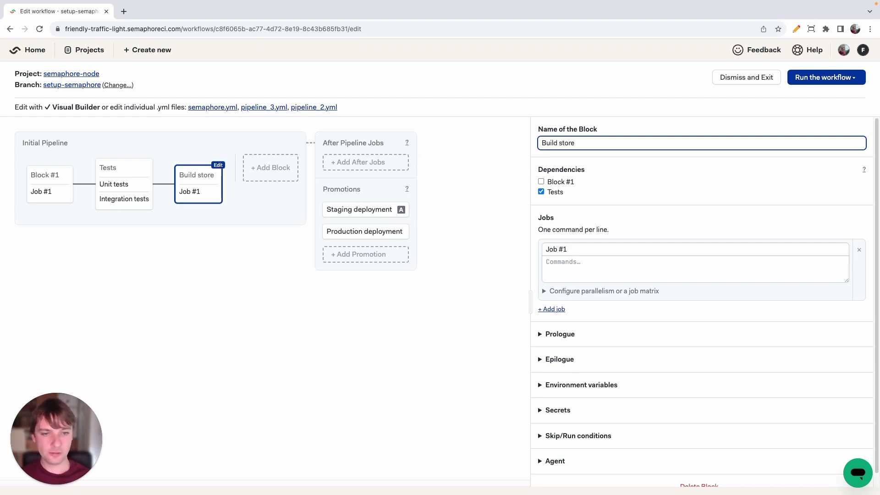
Rename the Build store block's job as "Save artifact" and enter checkout as its first command.
click(564, 247)
drag(578, 250, 518, 253)
text(Save artifact)
key(Tab)
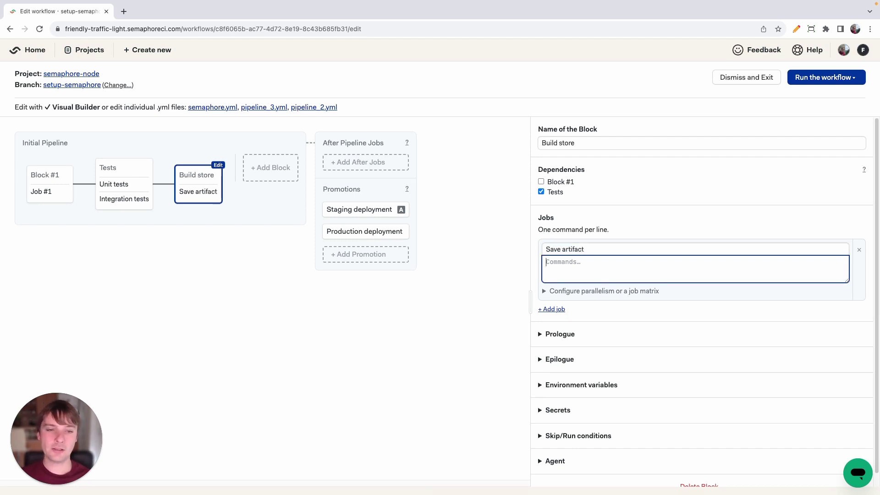
text(checkout)
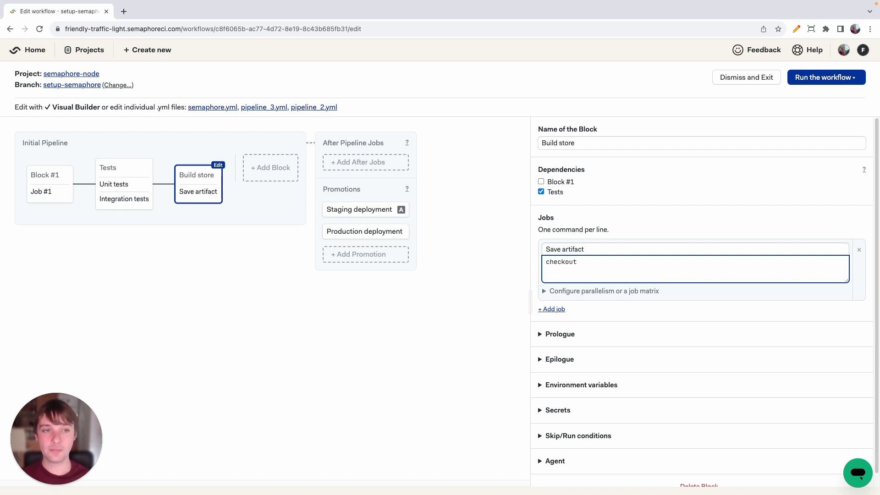
Add "artifact push project build/semaphorenode-0.0.1.zip" below checkout in the Save artifact job, copying the command from the saved notes.
click(796, 28)
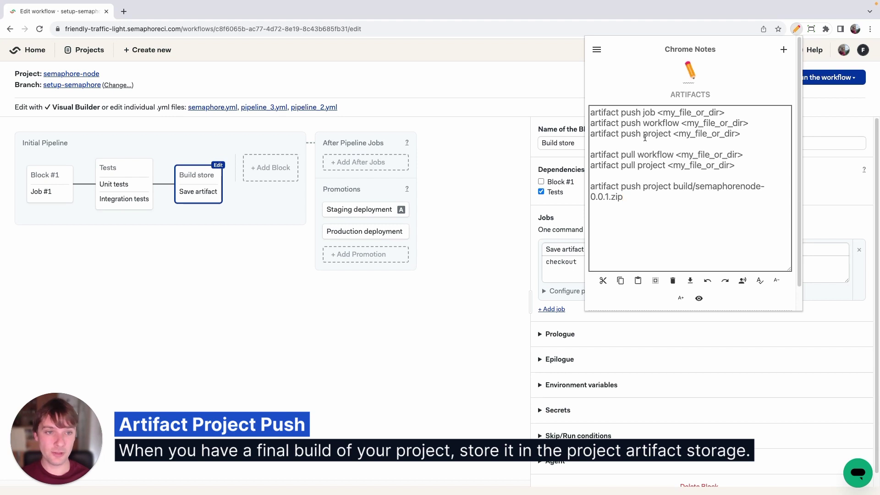
drag(591, 134, 673, 134)
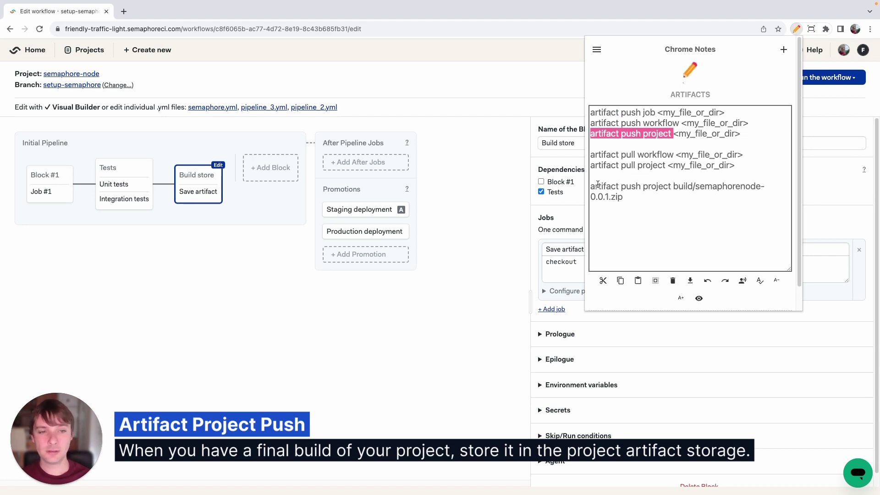
drag(590, 186, 632, 197)
key(super+c)
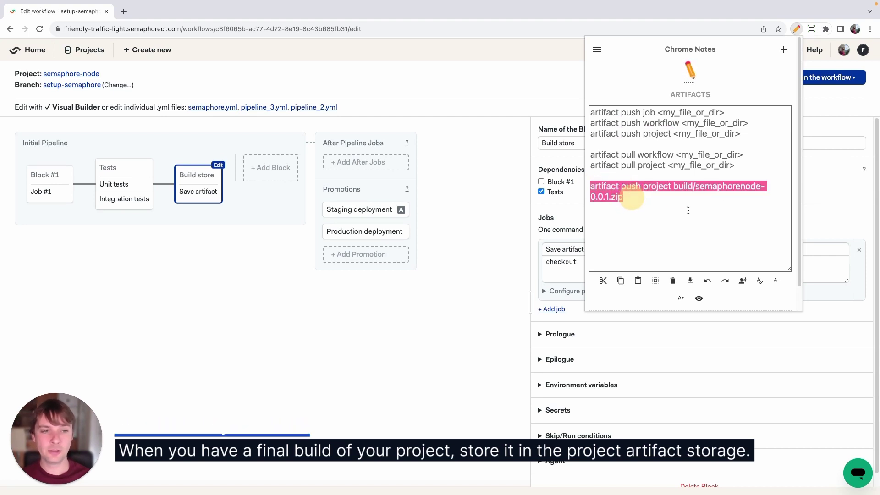
click(570, 271)
key(Return)
key(super+v)
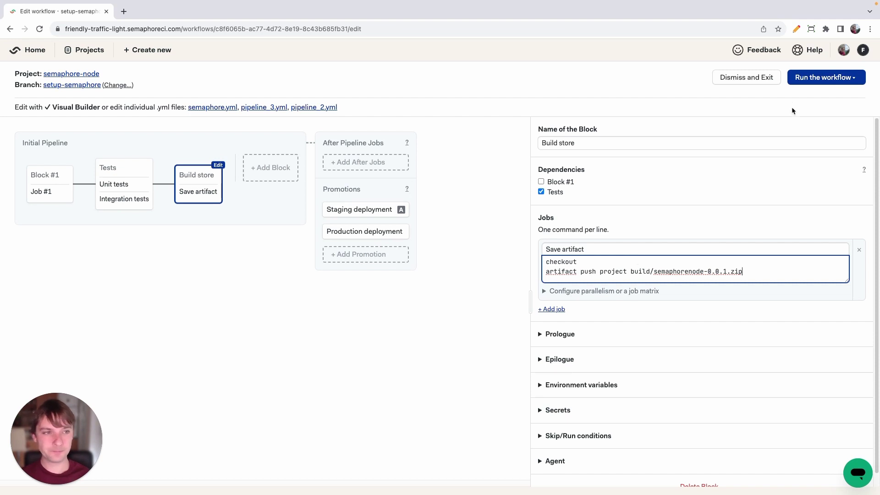
Commit the Build store block changes to the setup-semaphore branch and start the workflow.
click(827, 78)
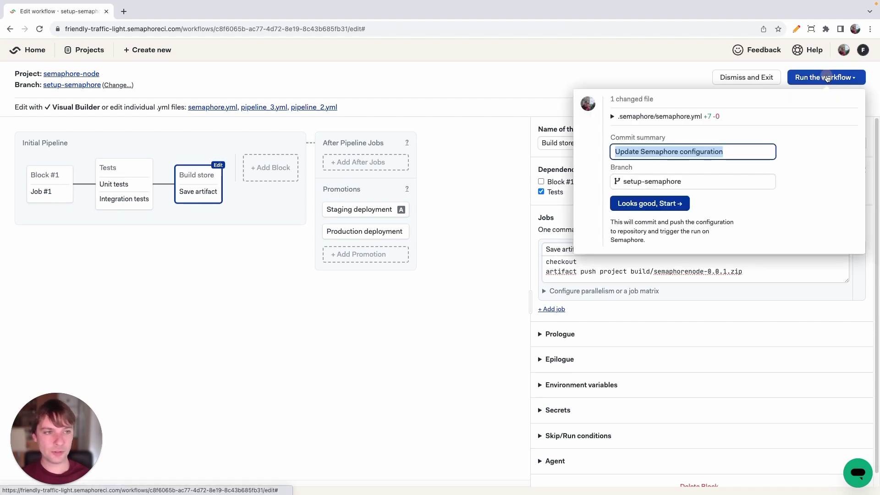
click(647, 203)
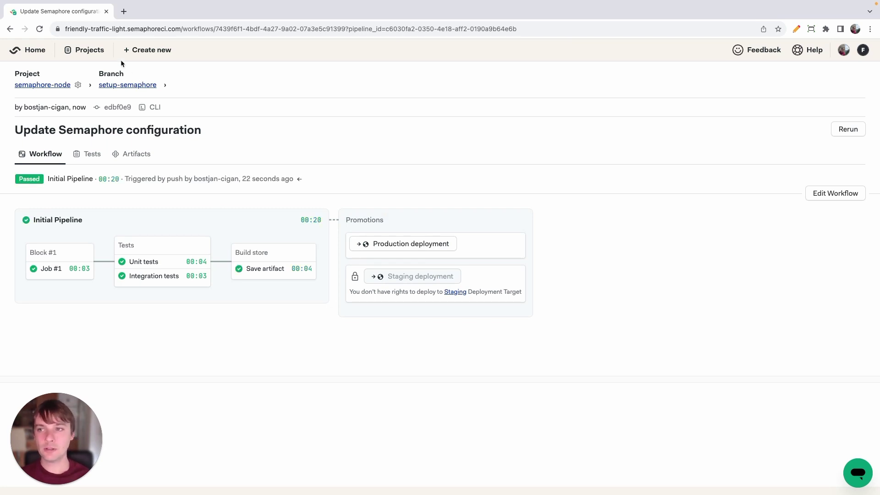
Return to the semaphore-node project and open its project-level artifacts.
click(91, 50)
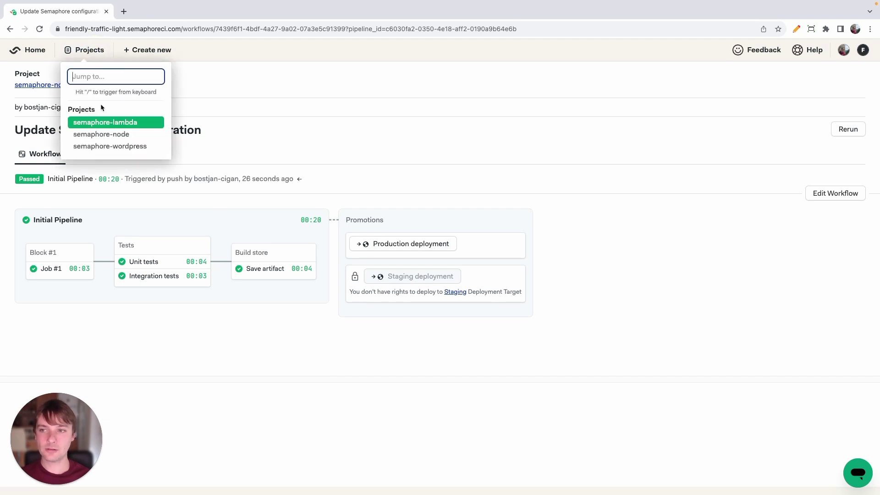
click(108, 136)
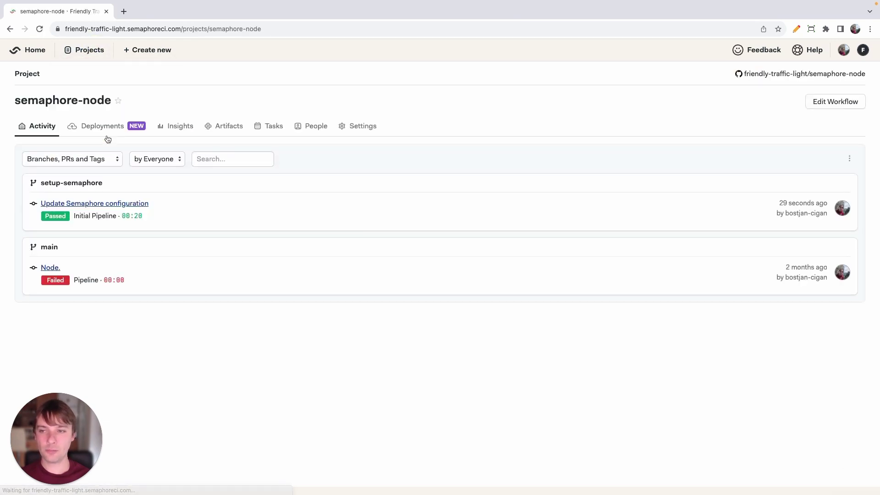
click(232, 132)
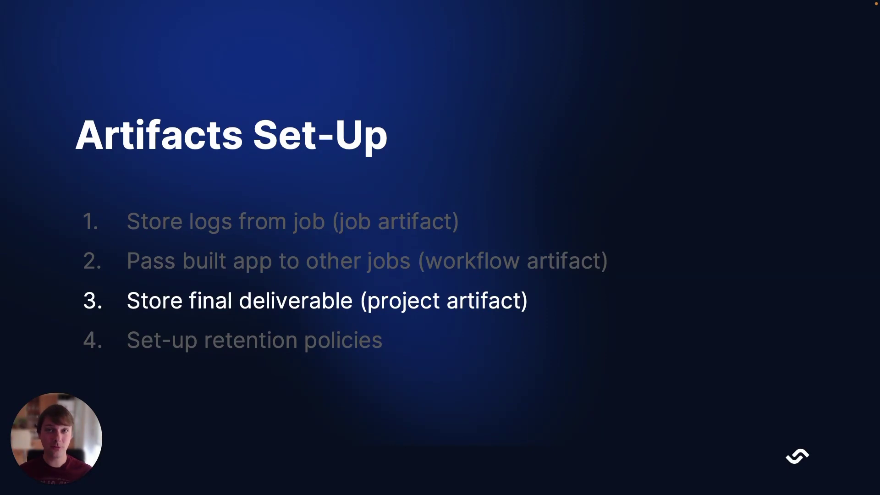
key(Right)
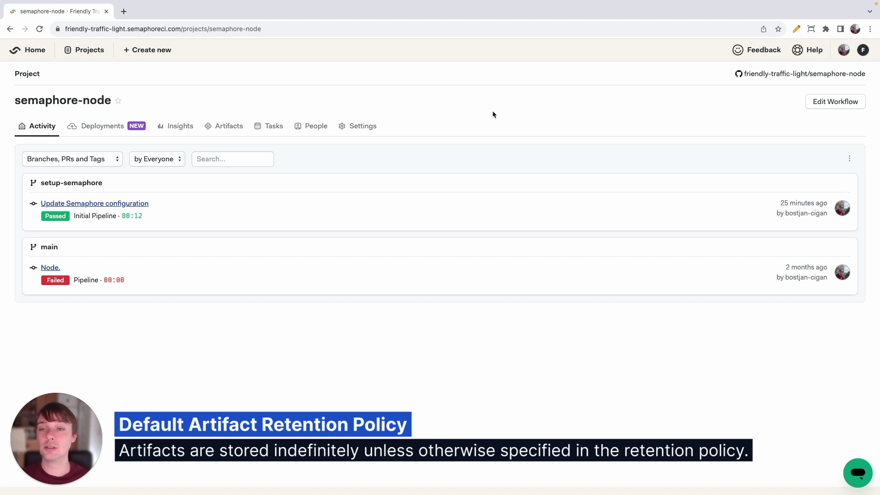
Open the semaphore-node project's artifact settings and review the project, workflow and job retention policies.
click(356, 127)
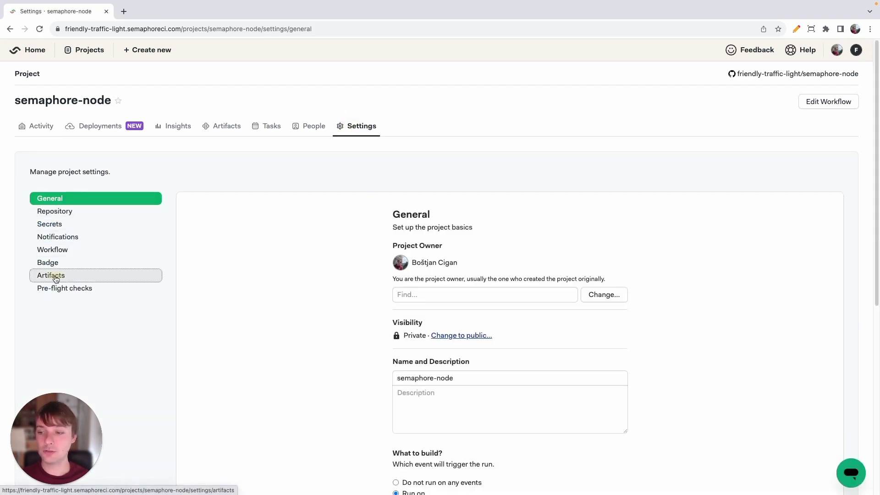
click(55, 278)
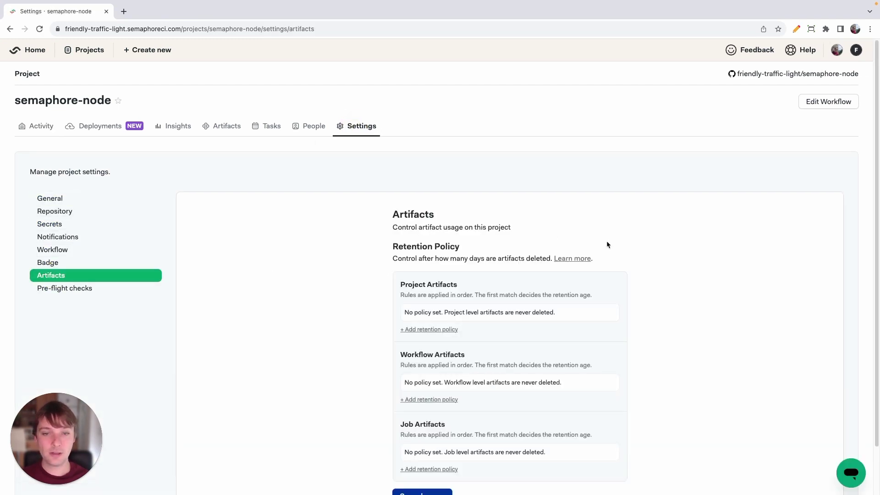
scroll(607, 244, up, 5)
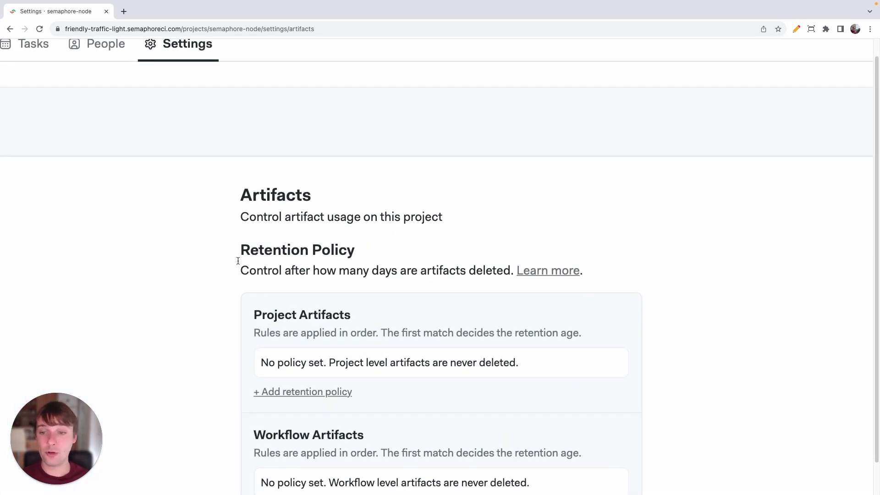
scroll(171, 277, down, 3)
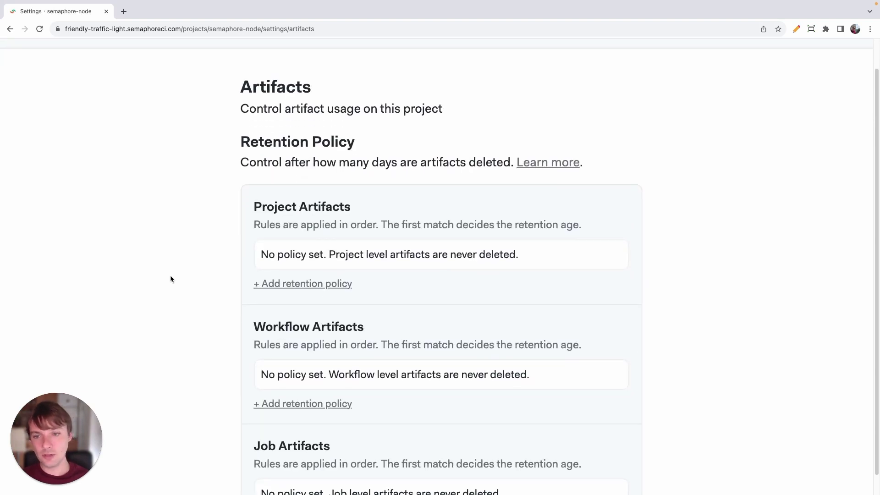
scroll(170, 278, down, 1)
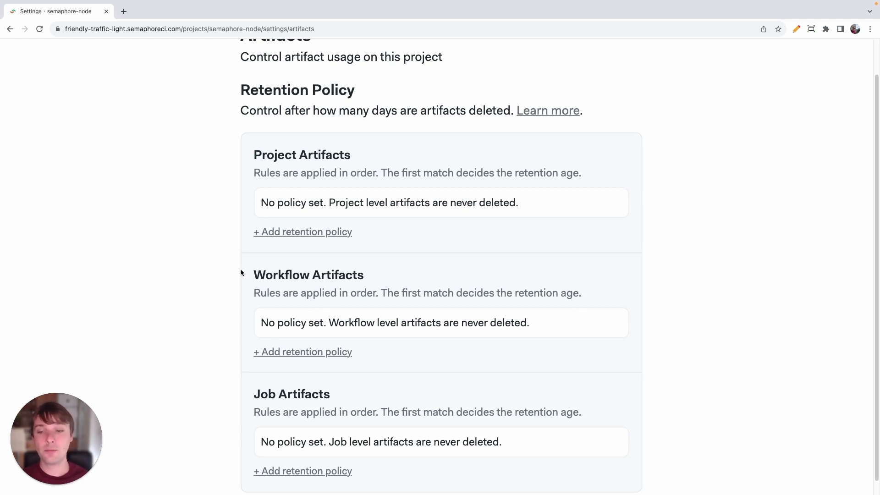
scroll(247, 275, down, 1)
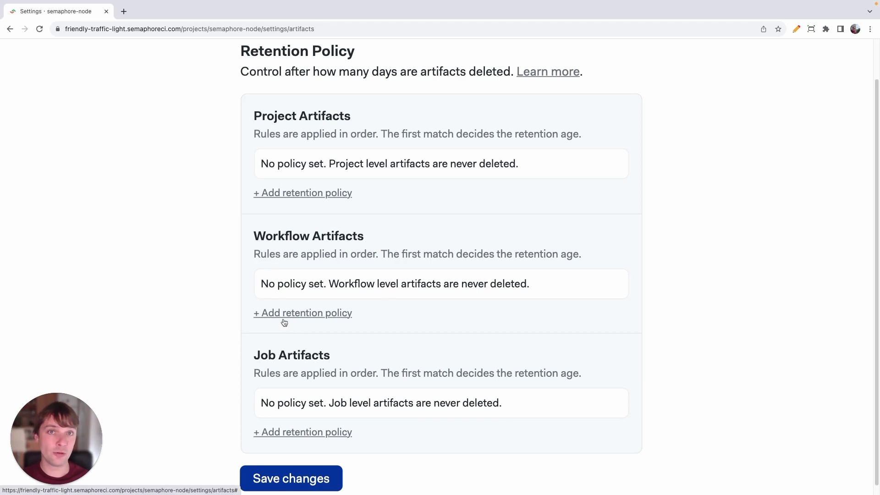
Add a job artifacts retention policy for the path /logs, copying the path from the saved notes.
click(302, 432)
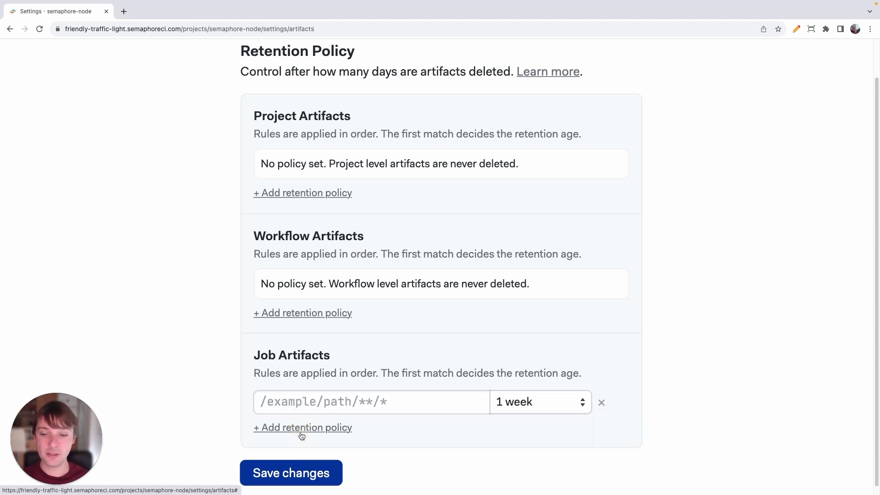
click(321, 403)
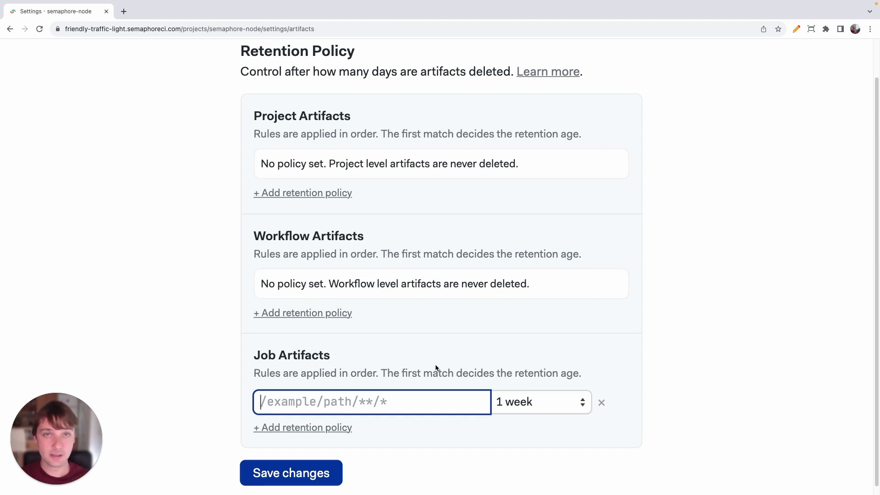
click(797, 29)
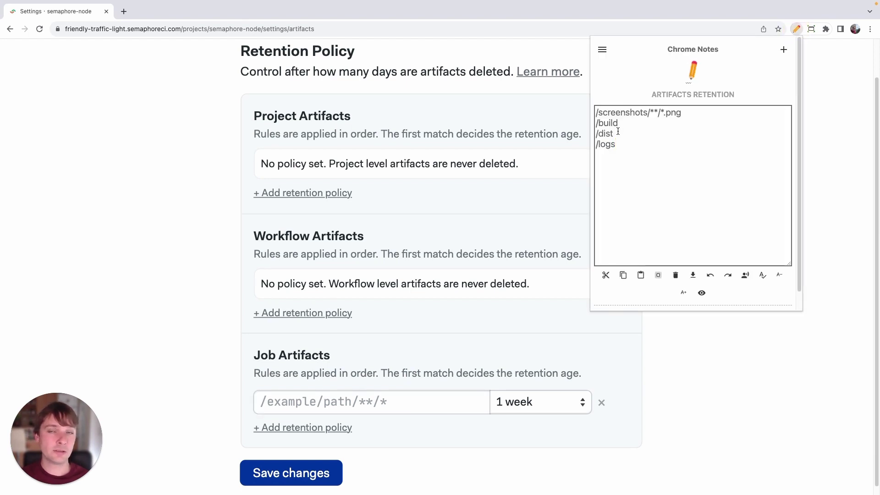
drag(616, 144, 590, 143)
key(super+c)
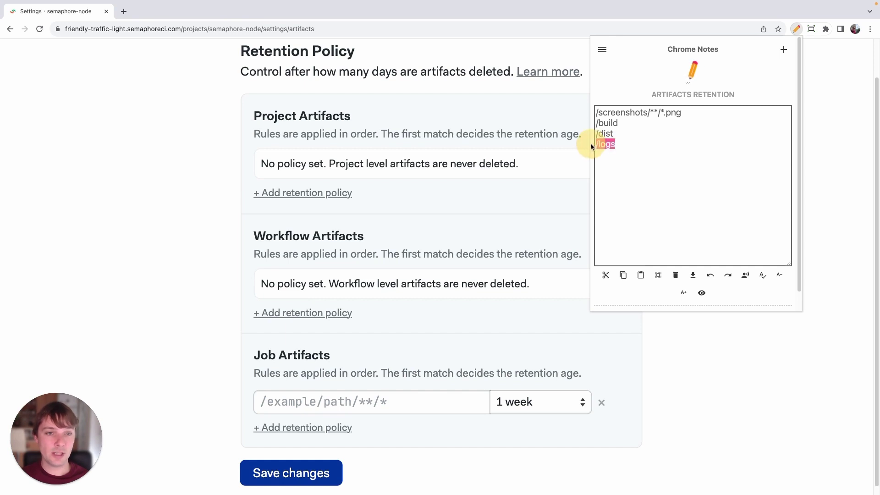
click(370, 399)
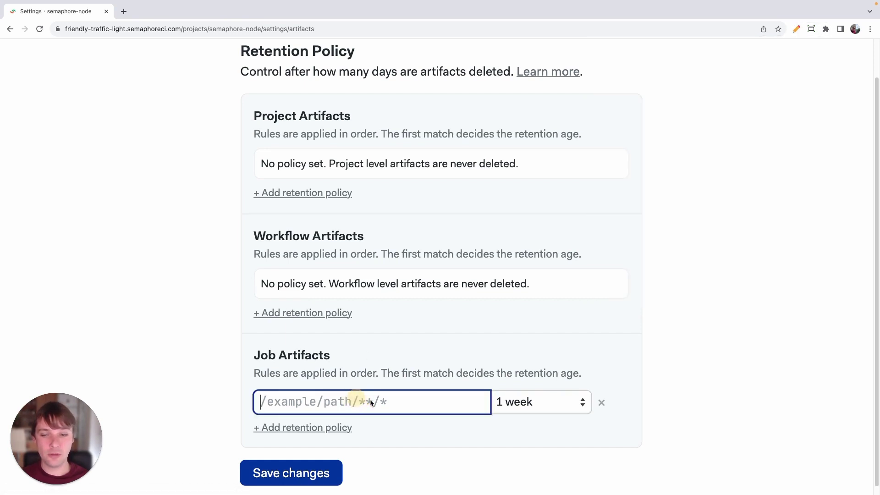
key(super+v)
Set the /logs policy's retention age to 1 week and save the artifact settings.
click(550, 412)
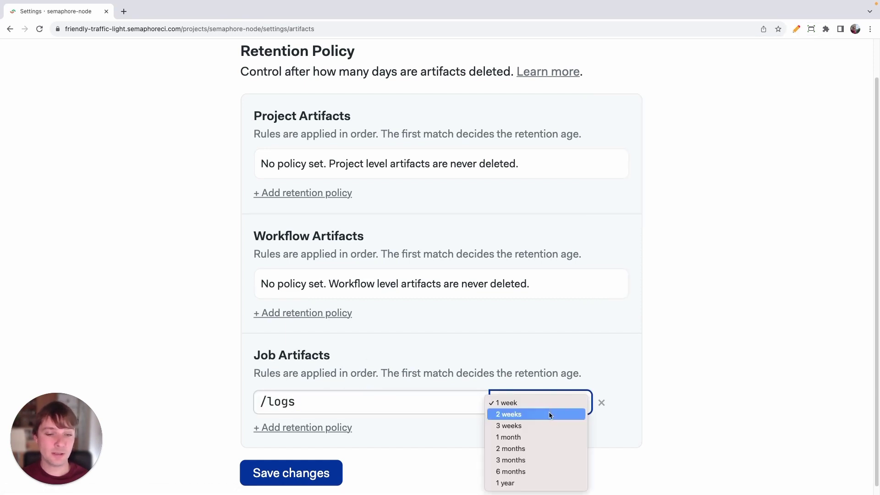
click(554, 402)
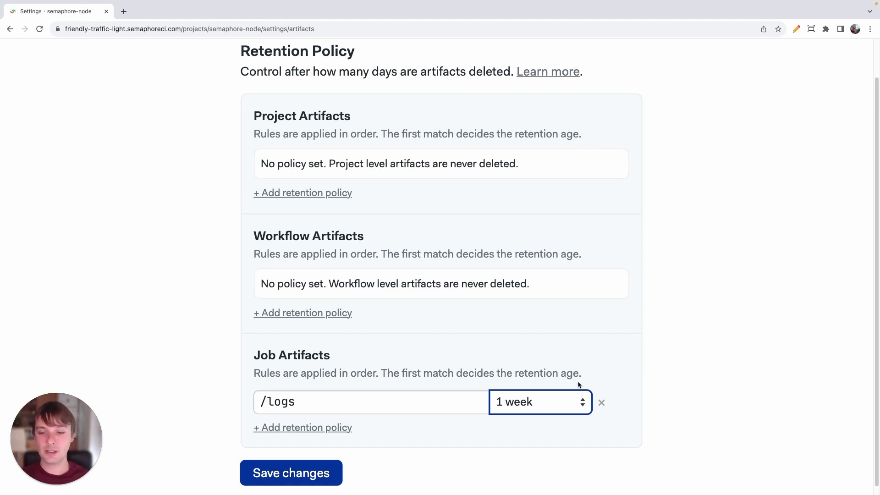
click(321, 473)
click(507, 92)
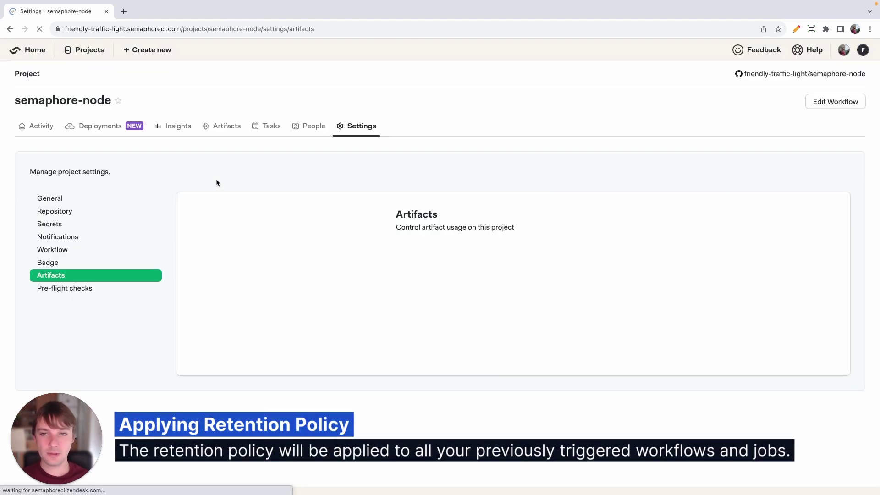